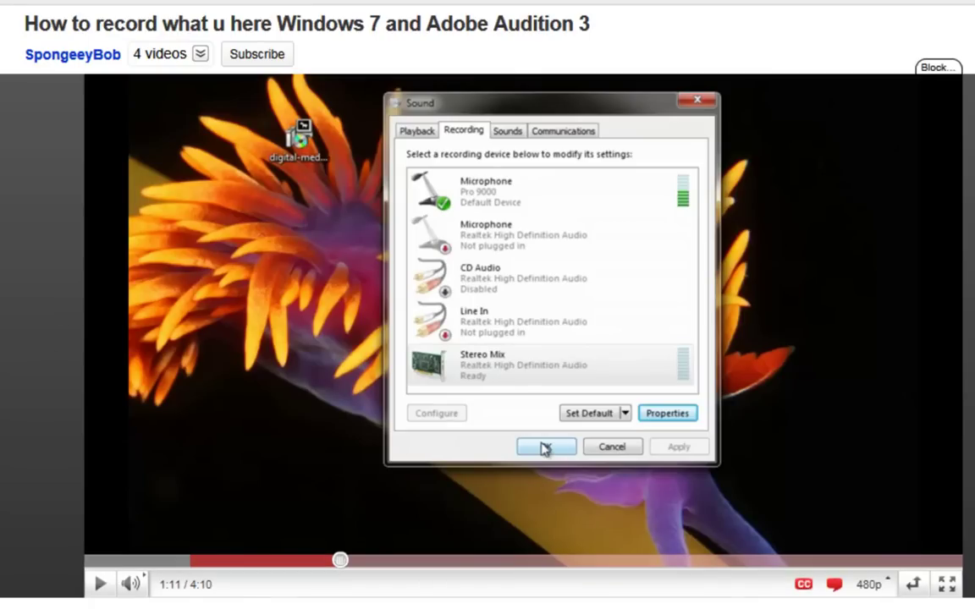
Switch to Adobe Audition and create a new multitrack session with a 44100 Hz sample rate
key(super+d)
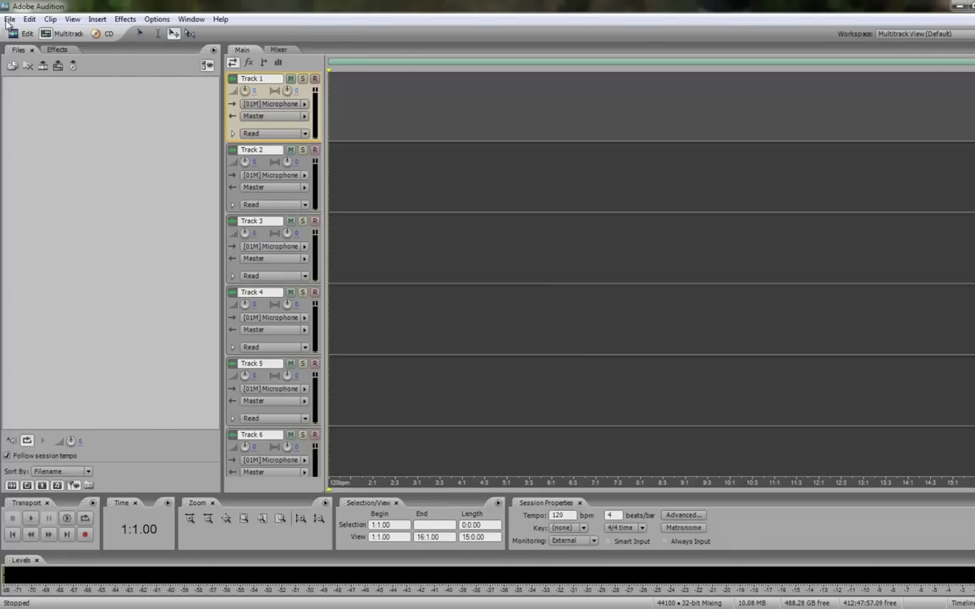
click(8, 19)
click(30, 35)
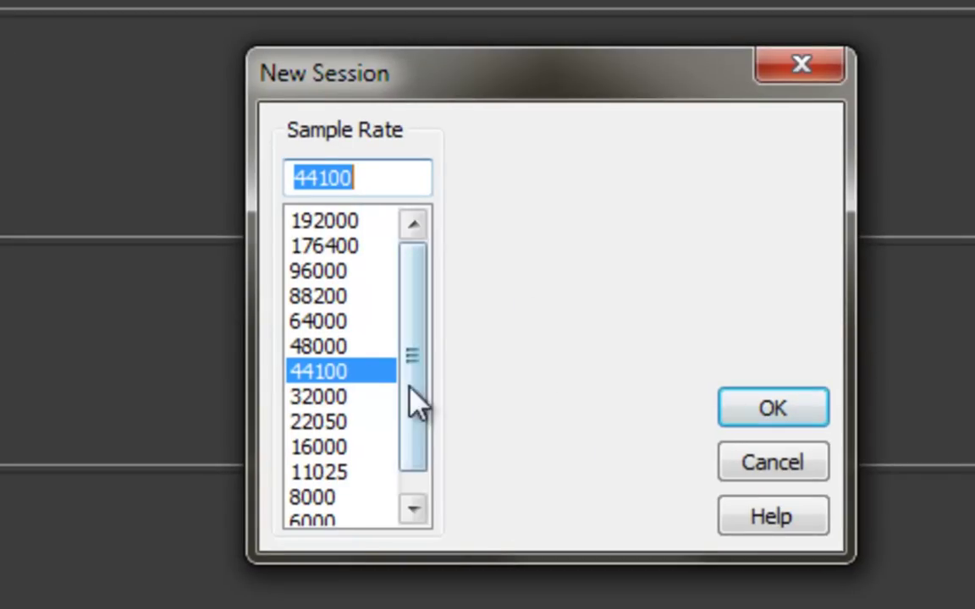
click(774, 415)
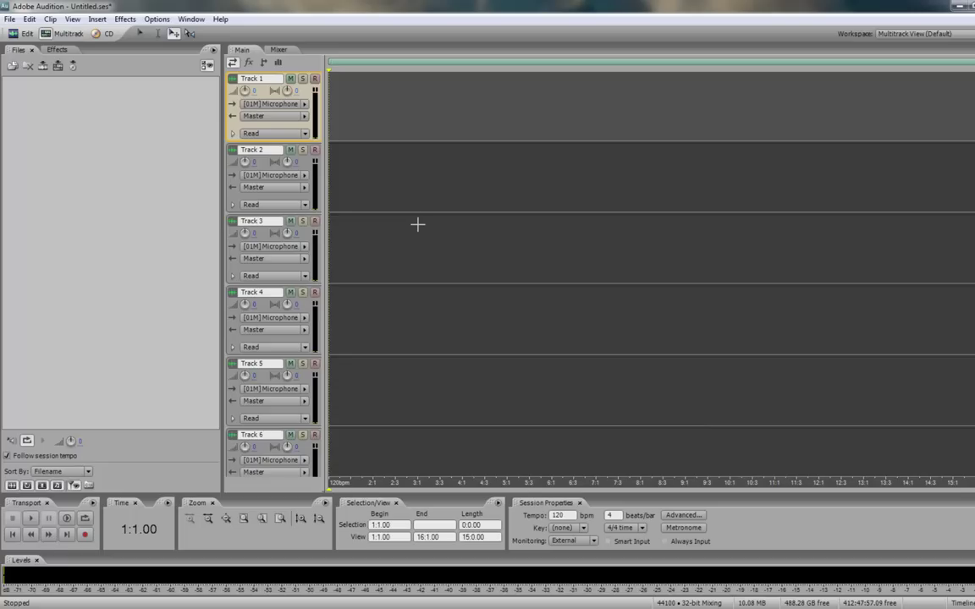
Look over the mixer's channel strips and the input source choices for Track 1
click(278, 50)
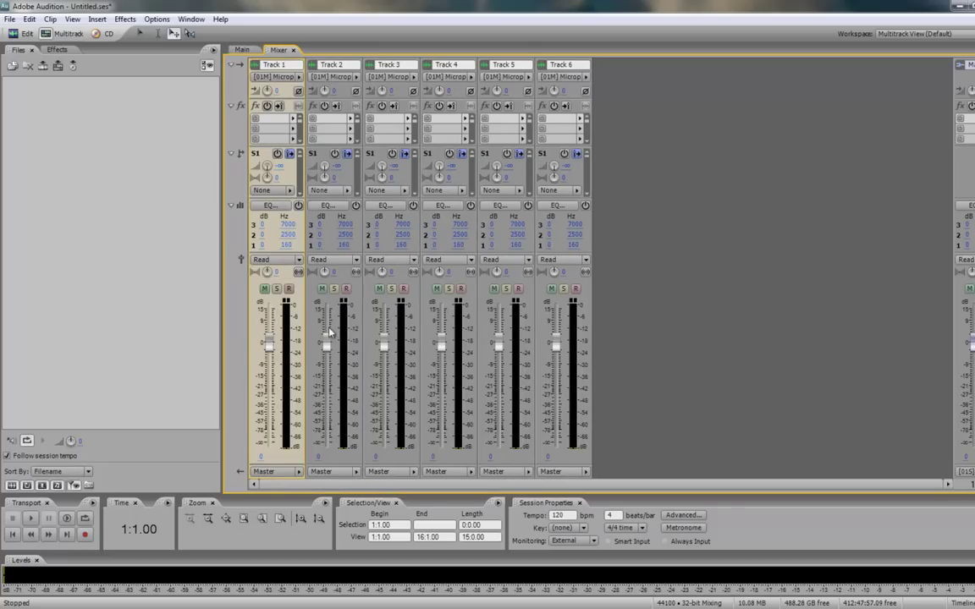
click(247, 50)
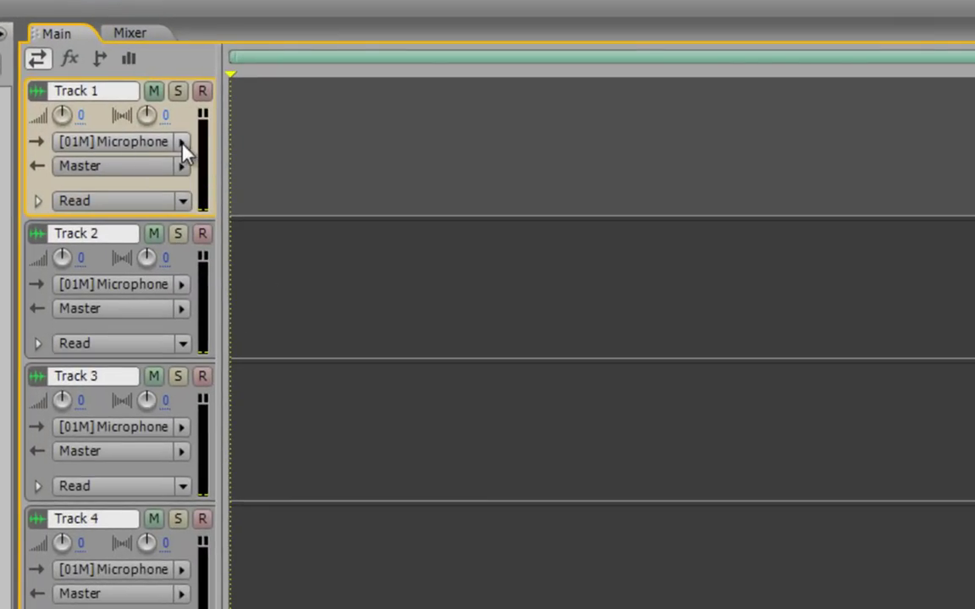
click(181, 142)
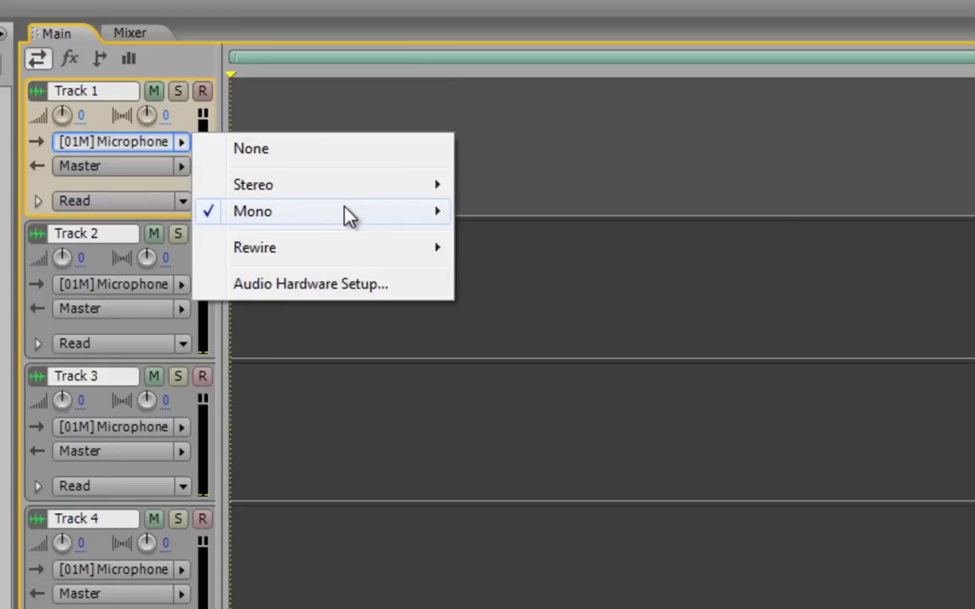
mouse_move(413, 217)
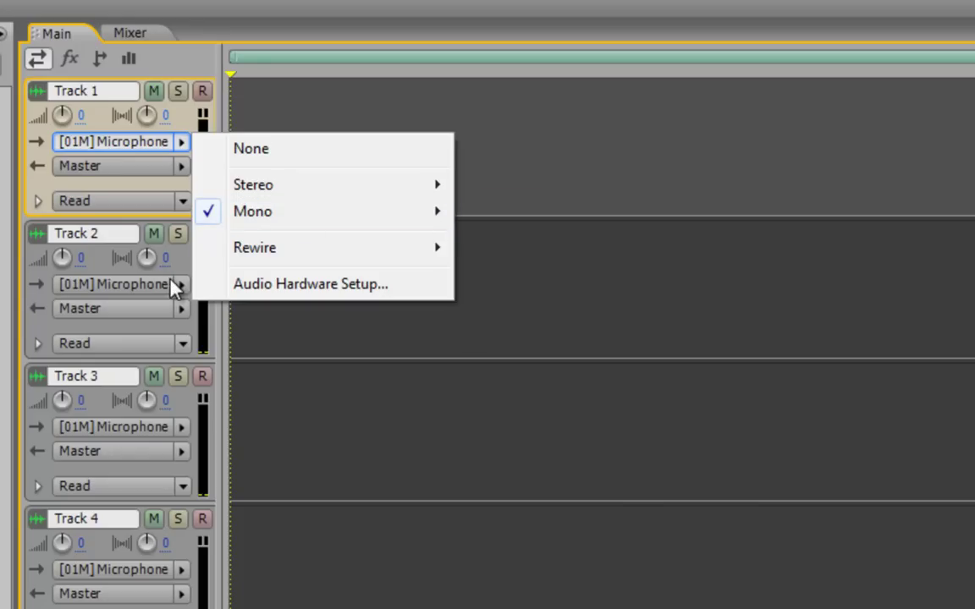
click(315, 337)
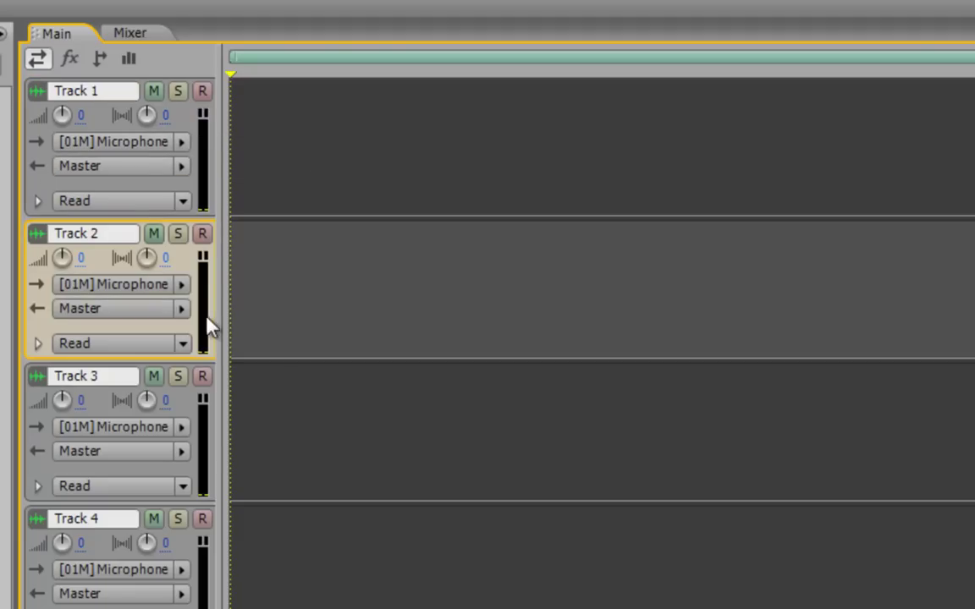
Set Track 2's input to the mono source [04M] Stereo Mix (Realtek High...) - 2
click(182, 284)
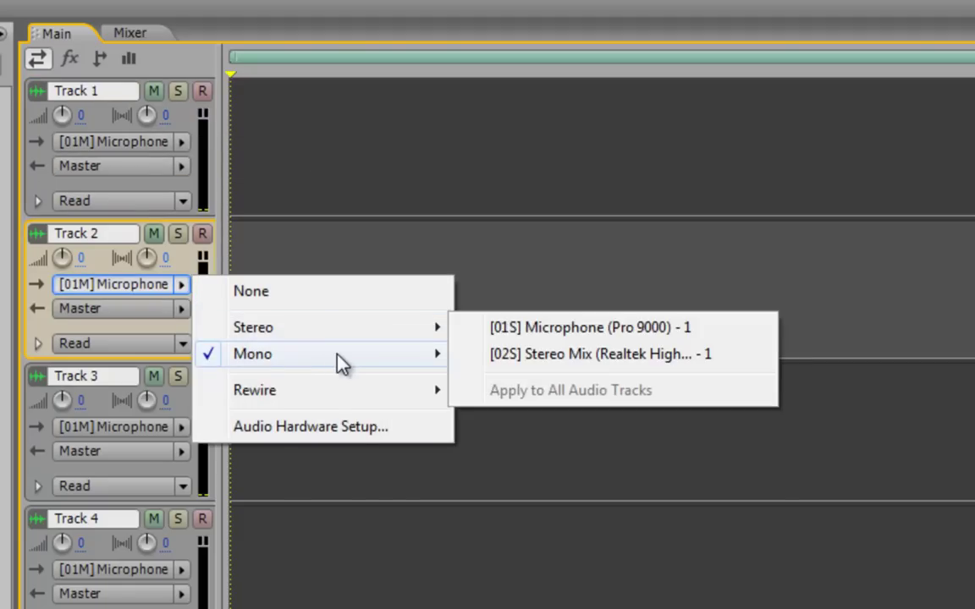
mouse_move(347, 356)
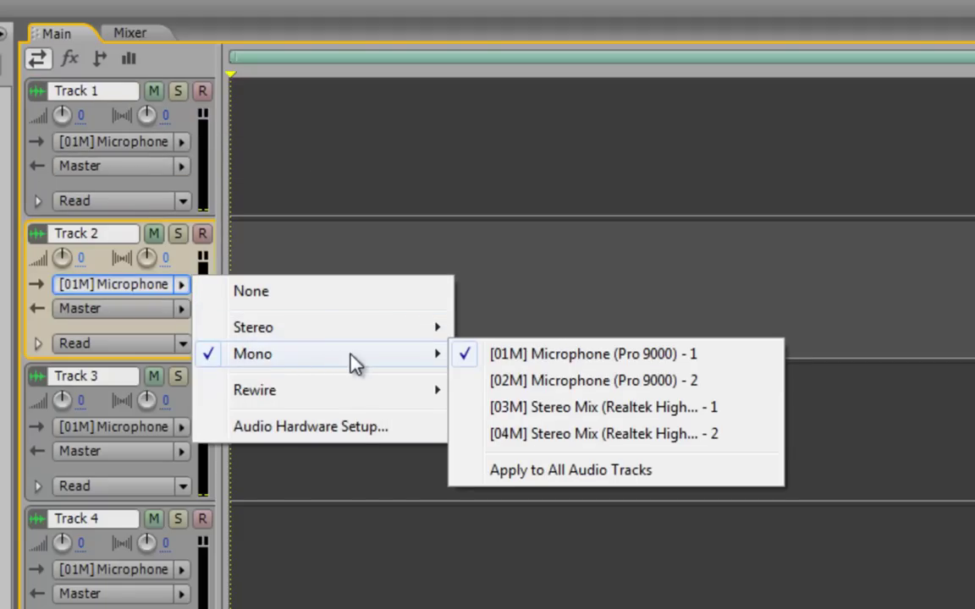
click(595, 442)
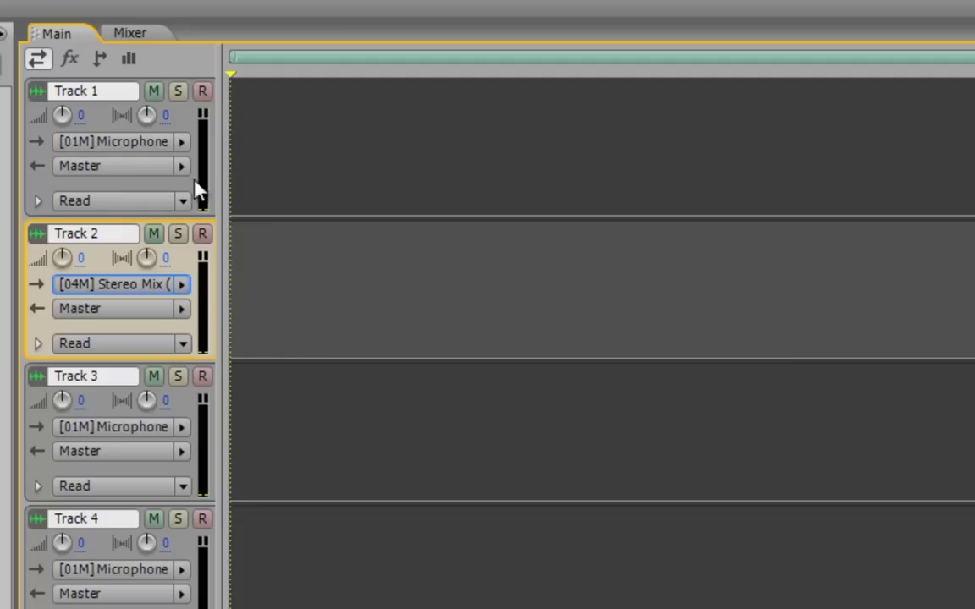
Arm Track 1 for recording and save the session as skype.ses in the Temp folder
click(203, 93)
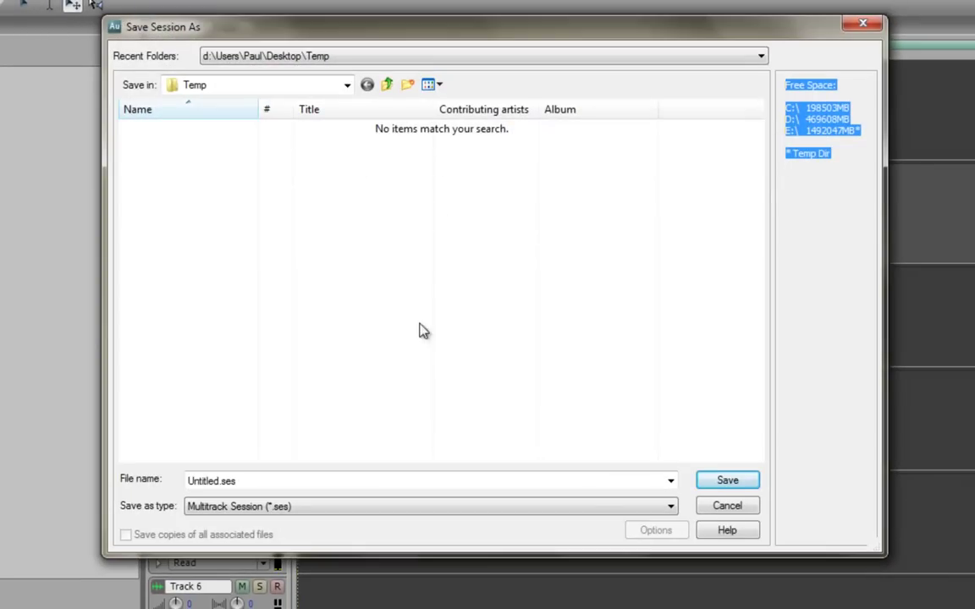
click(268, 489)
drag(222, 481, 155, 493)
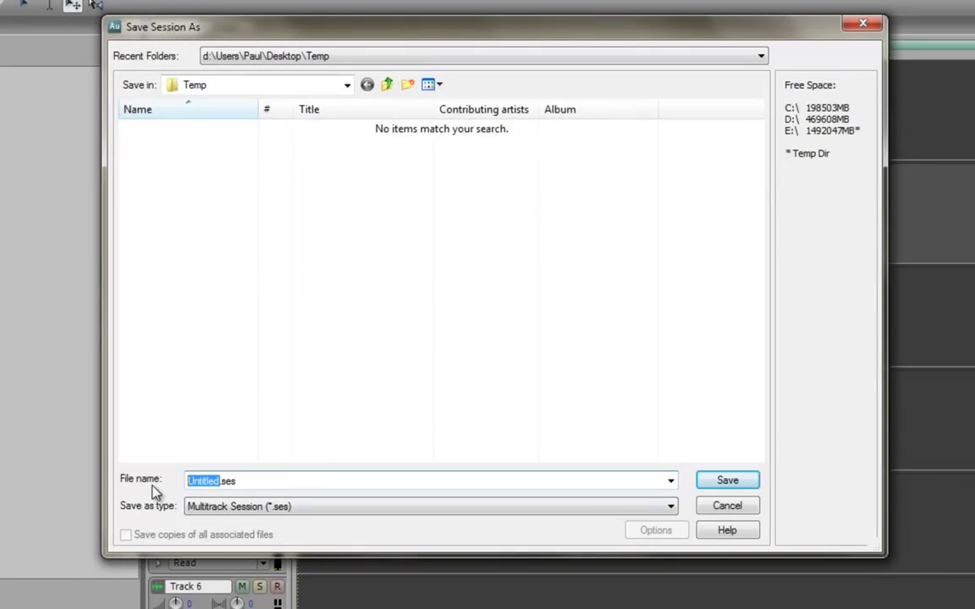
text(sku)
key(BackSpace)
text(ype)
click(721, 484)
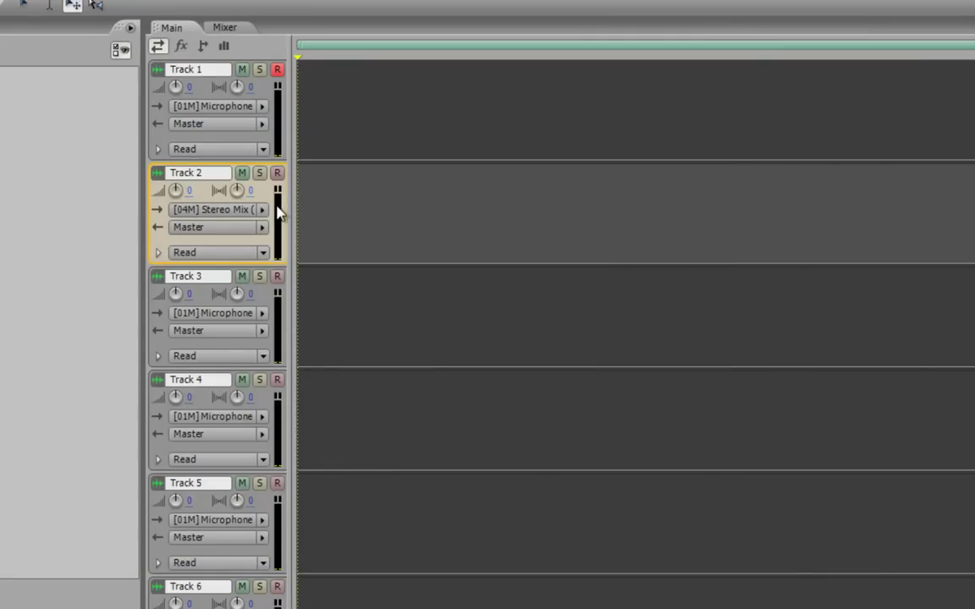
Arm Track 2 for recording and start recording on both tracks
click(277, 173)
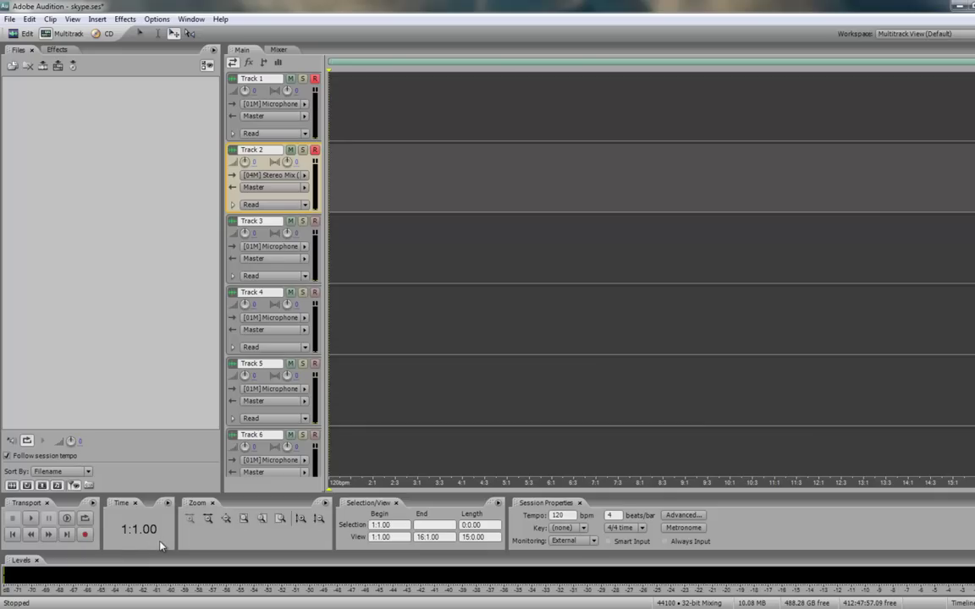
click(84, 537)
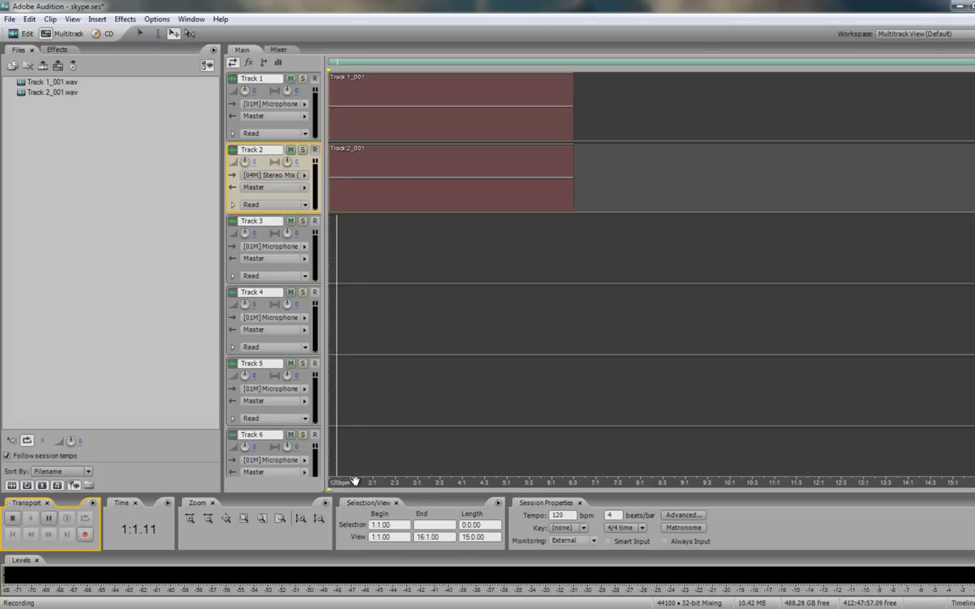
Switch to Skype and call the Echo / Sound Test Service while the recording runs
click(398, 608)
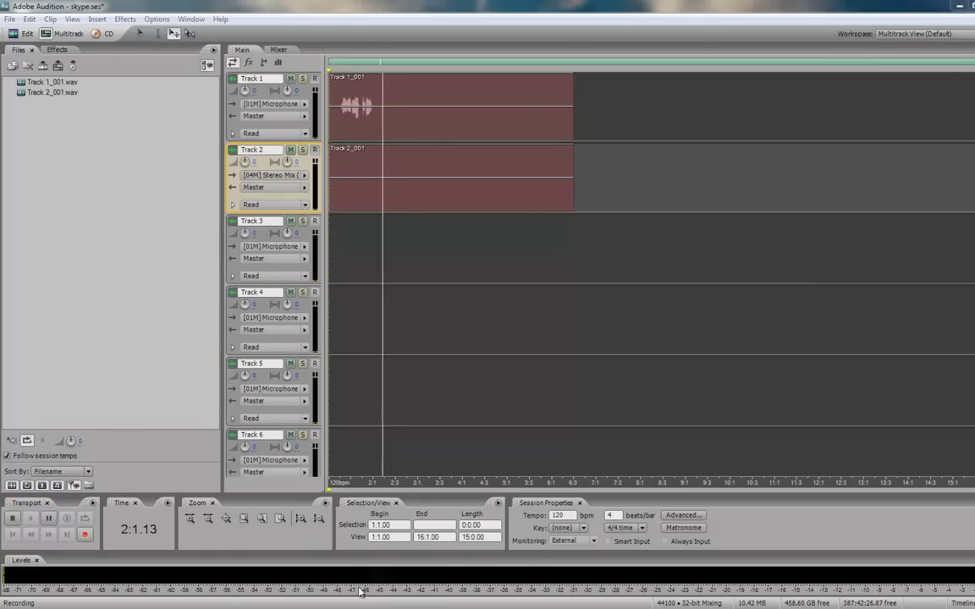
click(362, 591)
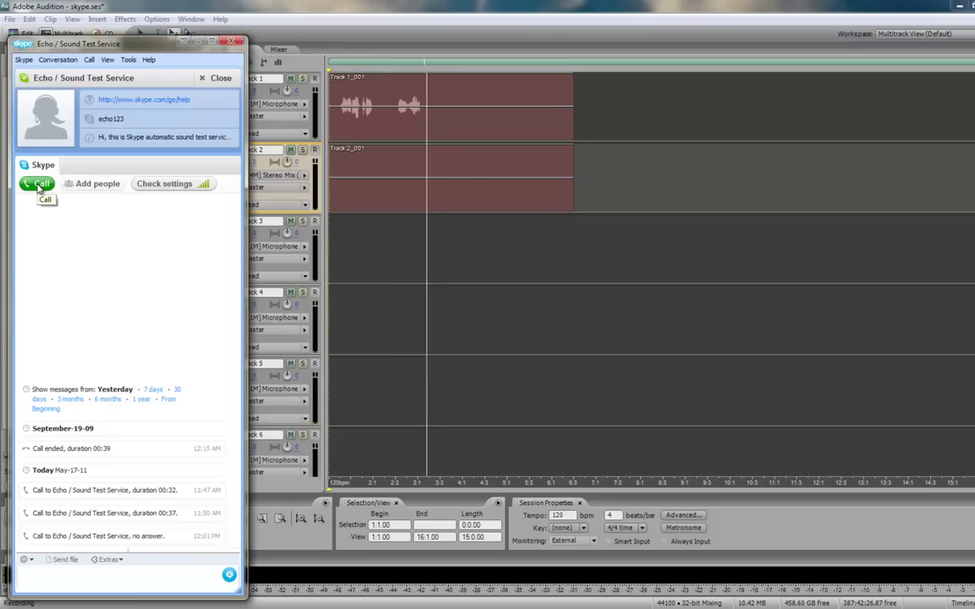
click(38, 185)
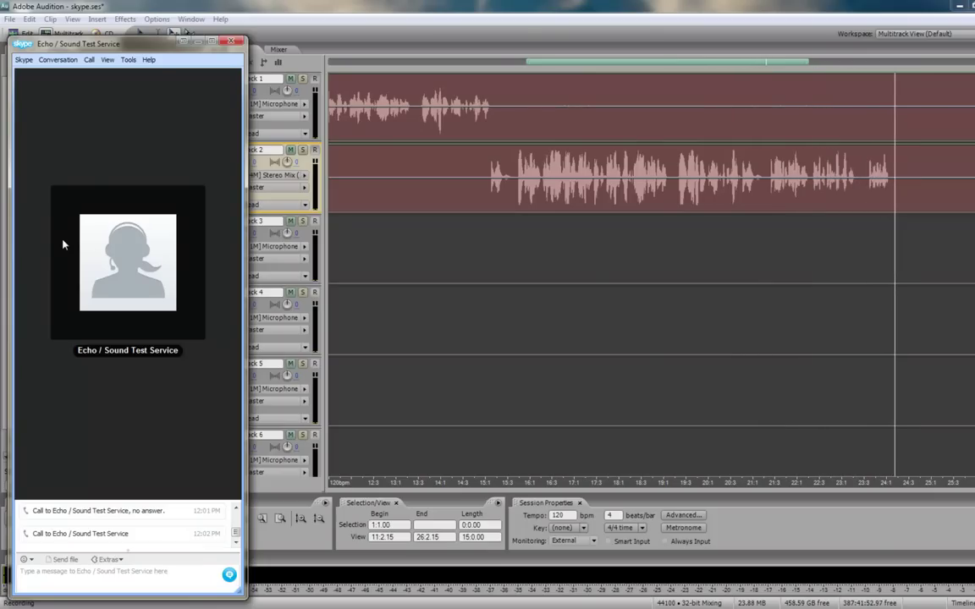
End the Skype test call, then return to Adobe Audition and stop the recording
mouse_move(37, 194)
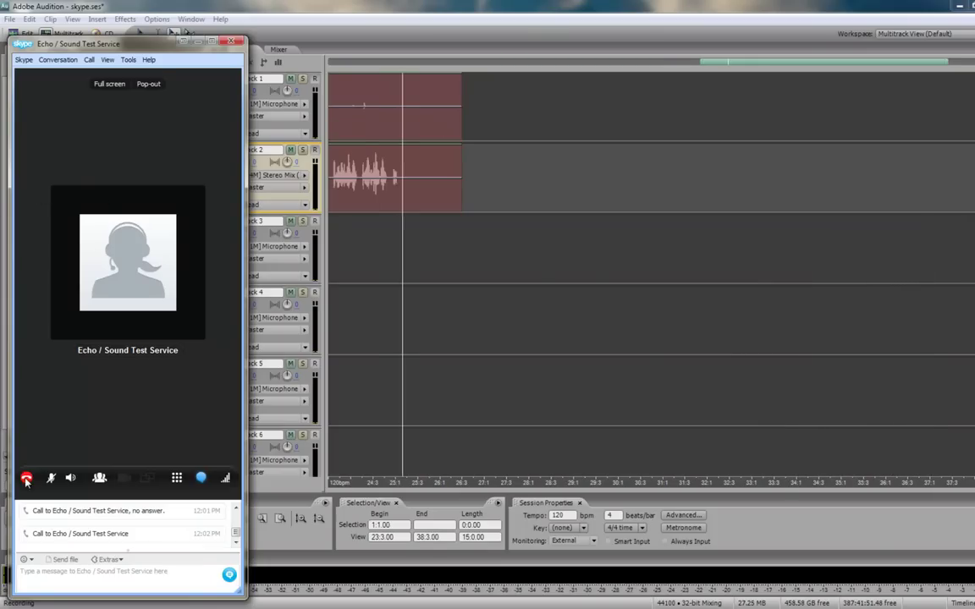
click(27, 477)
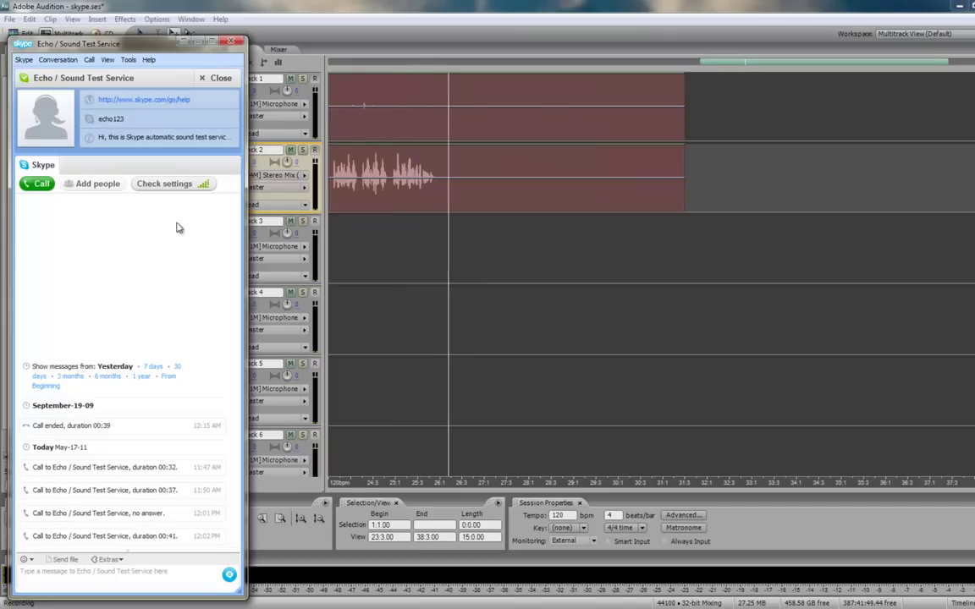
click(196, 43)
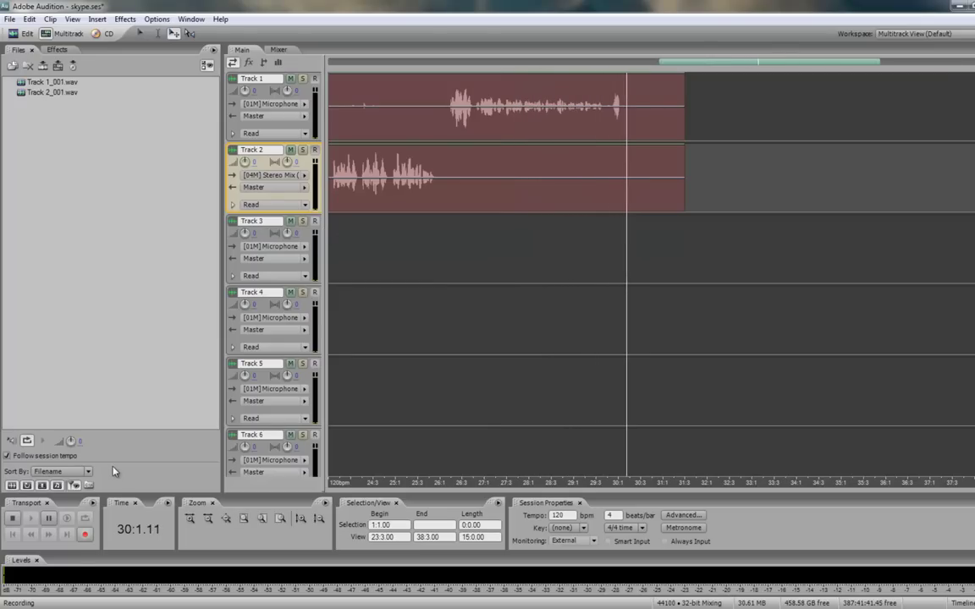
click(12, 518)
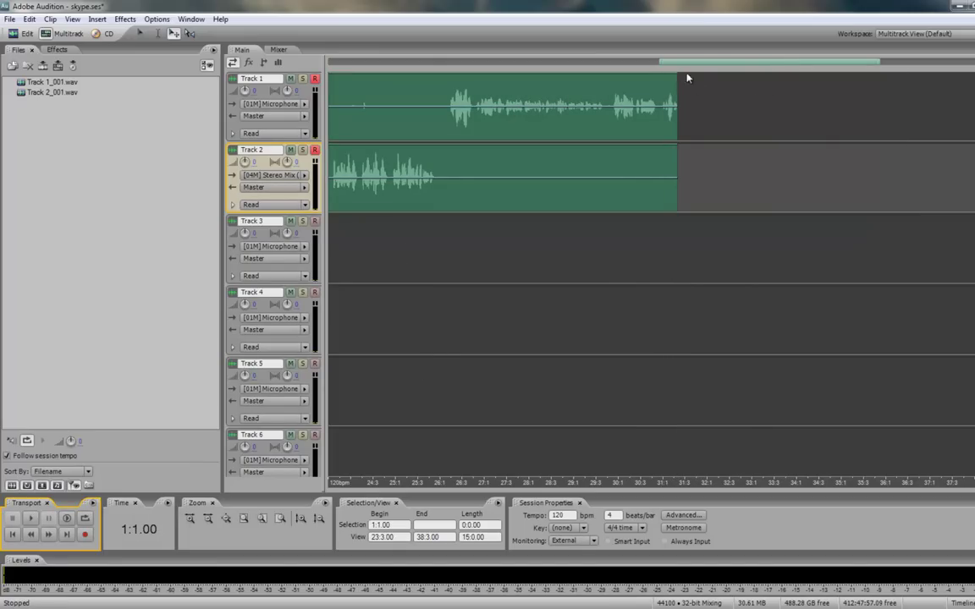
Check both recorded tracks in the mixer and play the session back from the start, stopping partway
drag(661, 65, 315, 77)
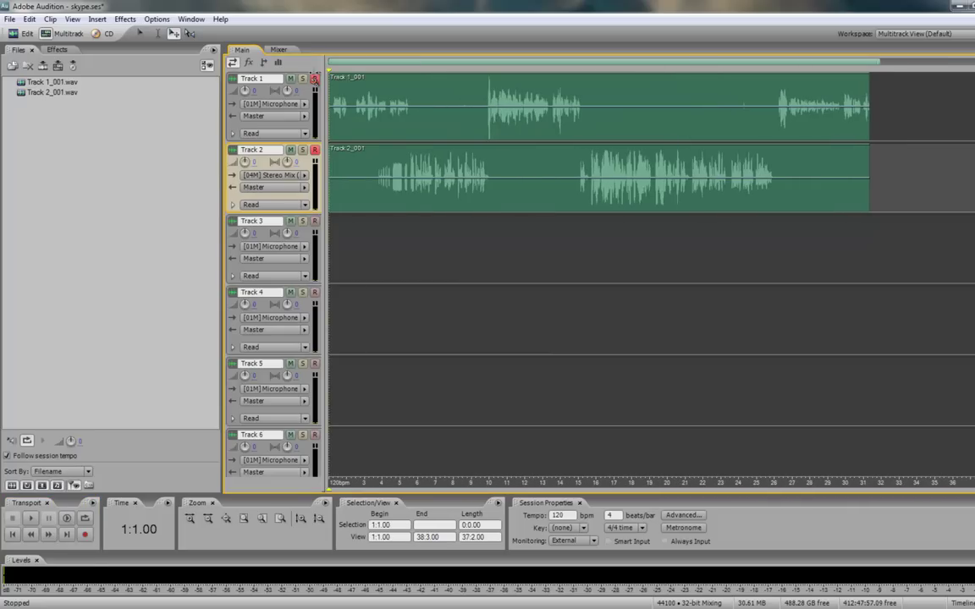
click(278, 49)
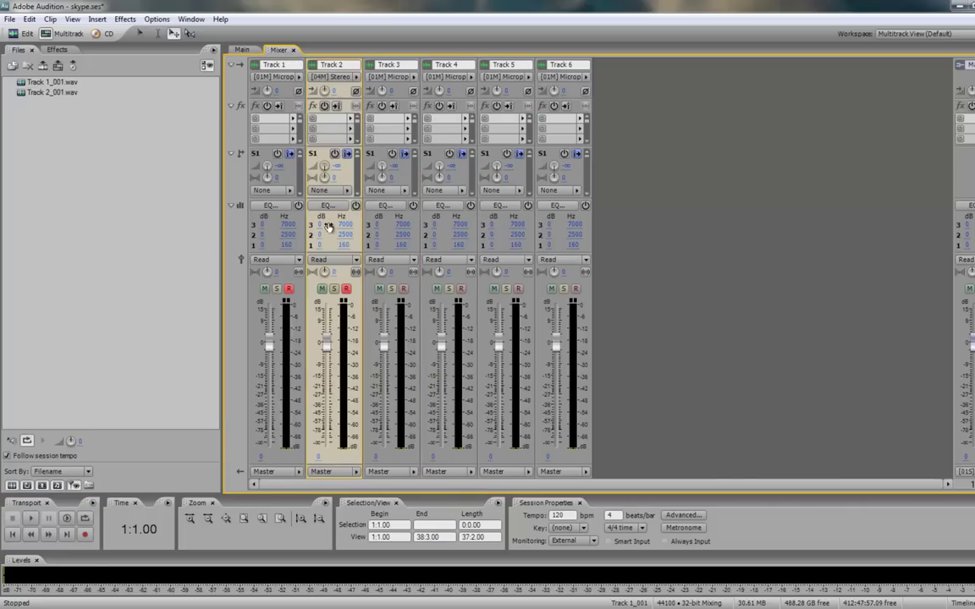
click(242, 50)
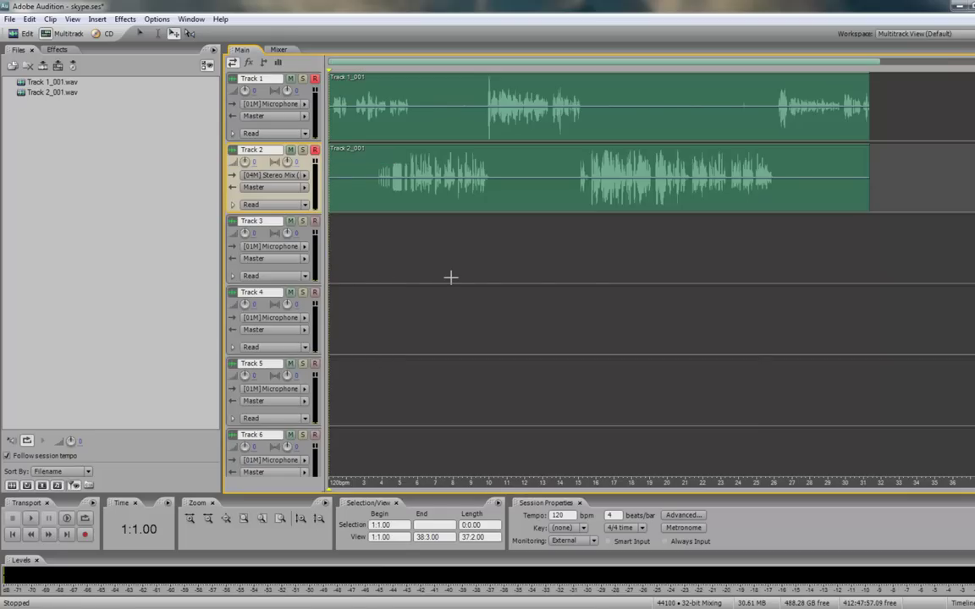
key(shift+space)
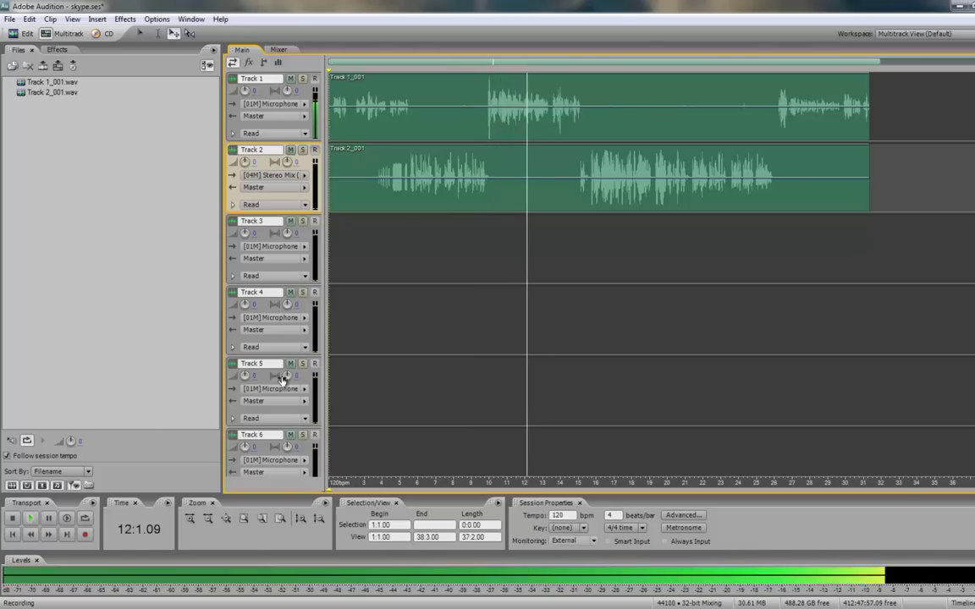
click(9, 518)
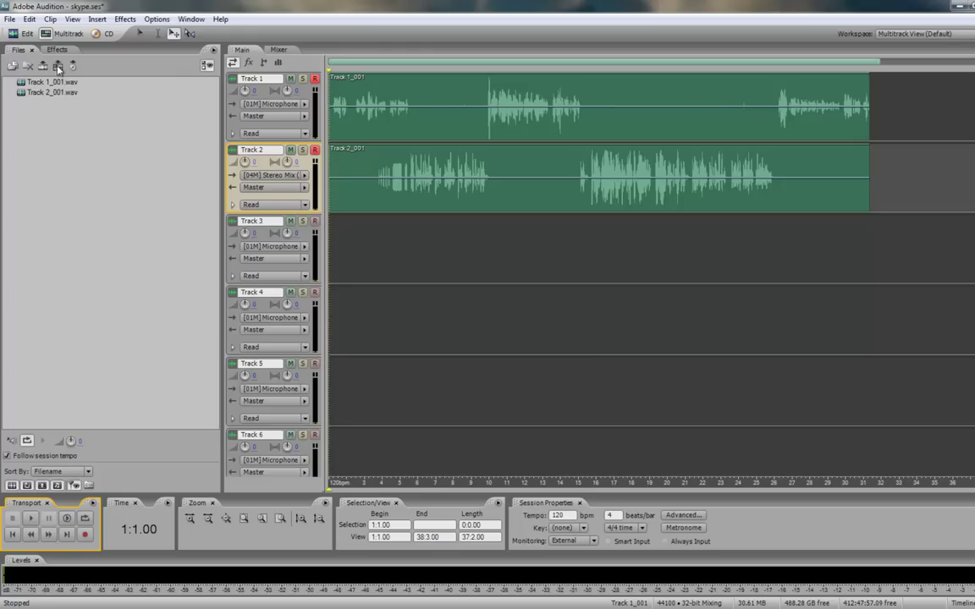
Export the entire session's master as a mono 16-bit mixdown, skype_mixdown.mp3, using constant bitrate MP3 encoding at 64 Kbps, 32000 Hz
click(9, 18)
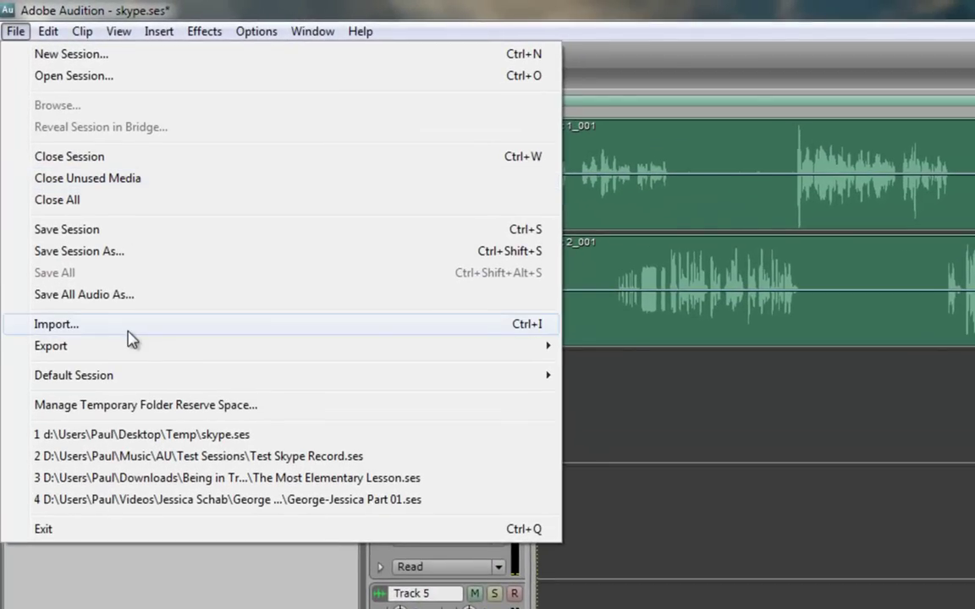
mouse_move(188, 350)
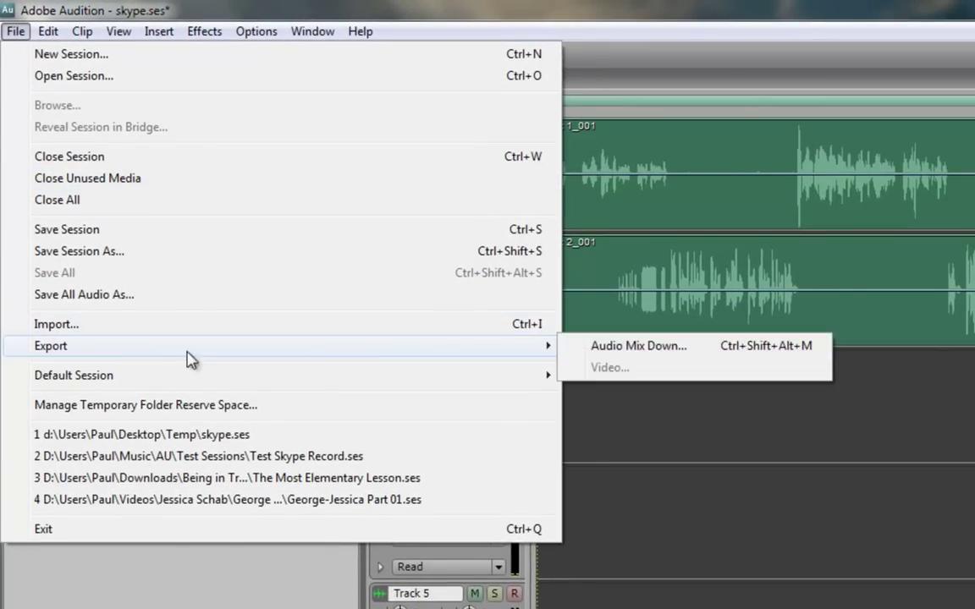
click(617, 354)
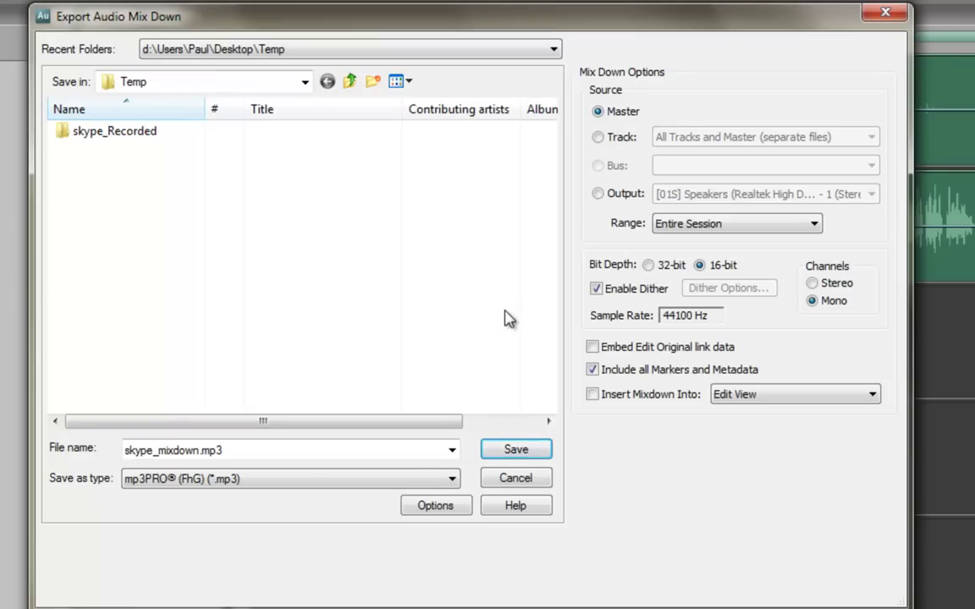
click(455, 512)
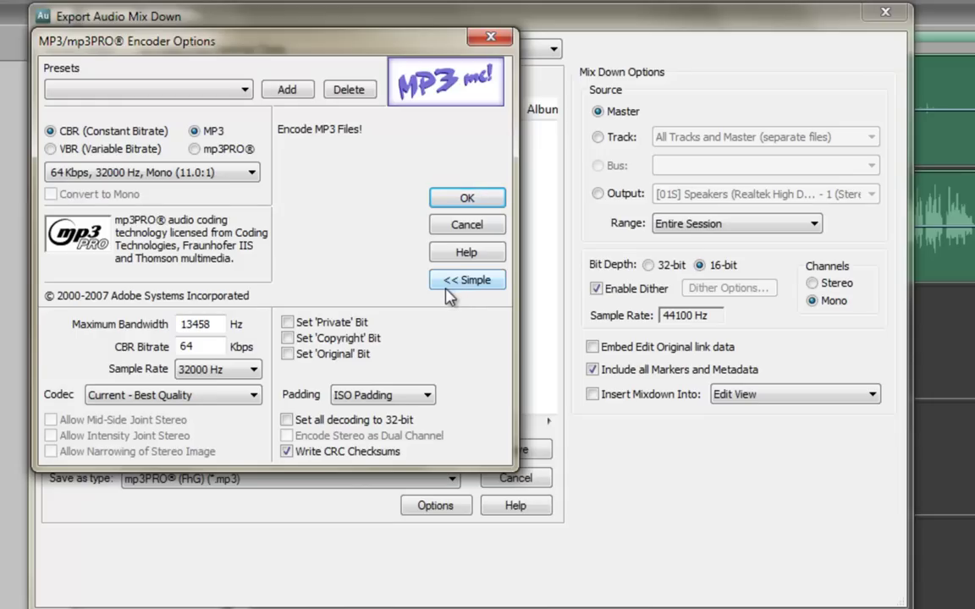
click(480, 198)
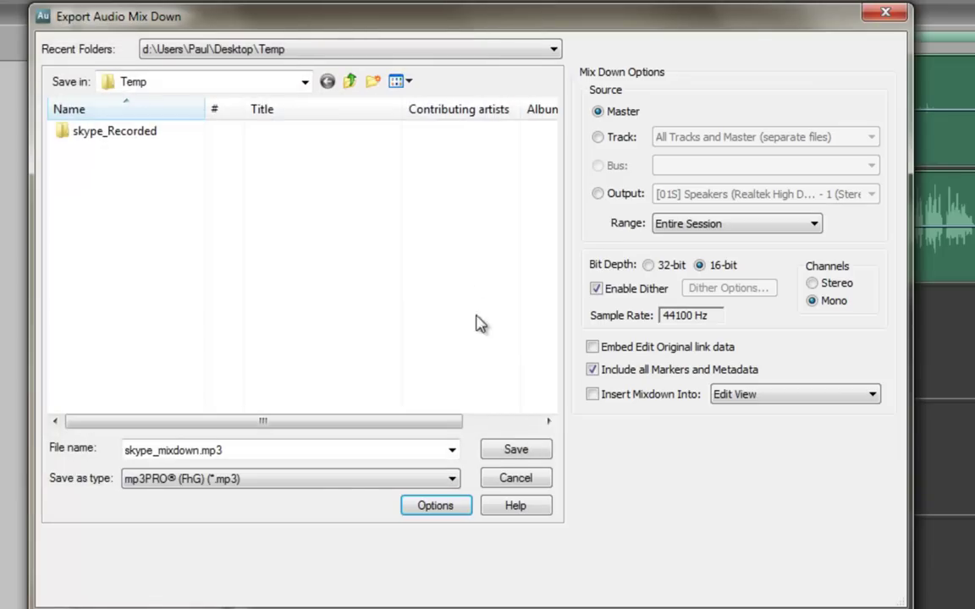
click(266, 459)
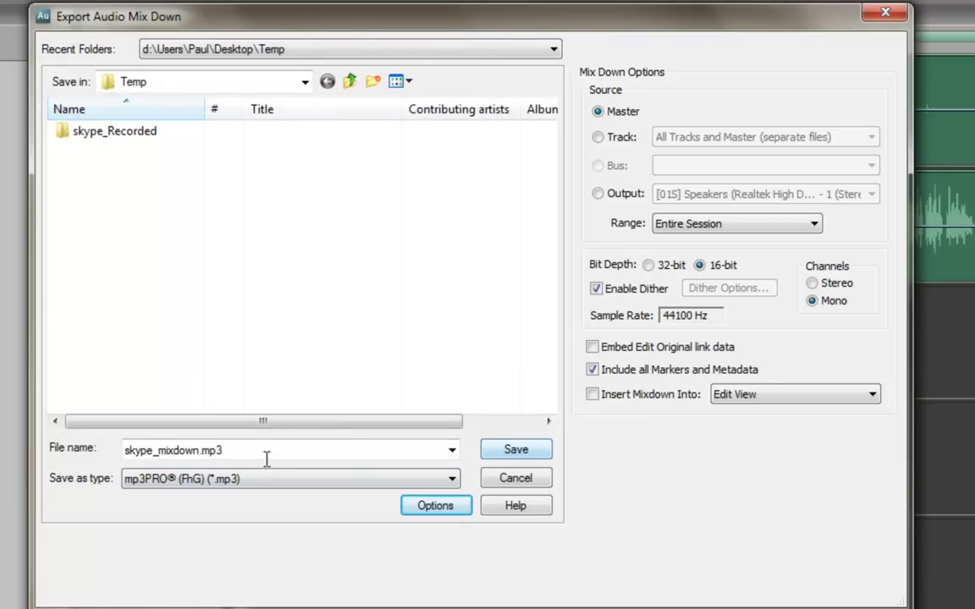
click(516, 452)
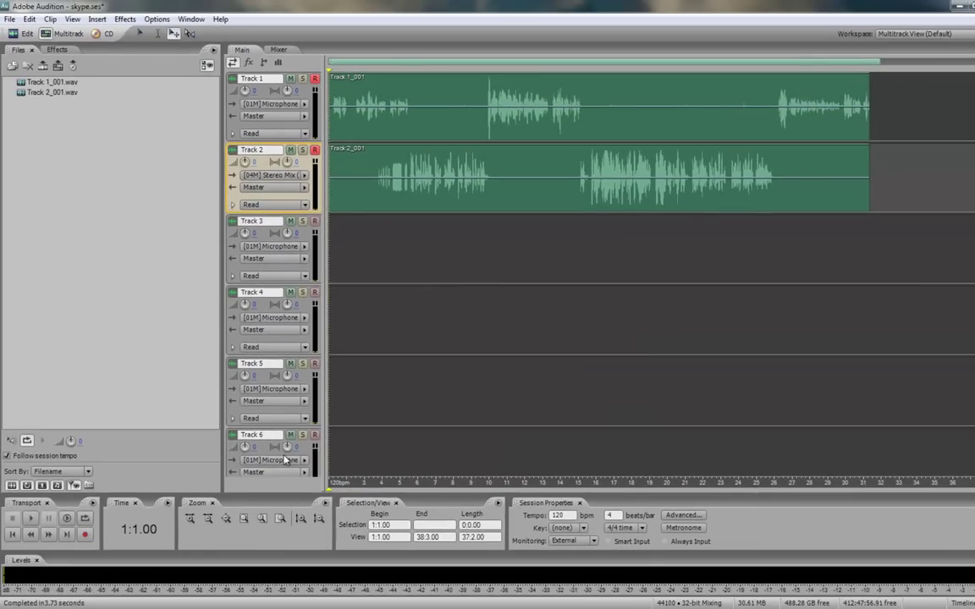
Switch to the Temp folder window, play skype_mixdown.mp3 in Winamp to check the exported mixdown, and stop playback partway
key(alt+Tab)
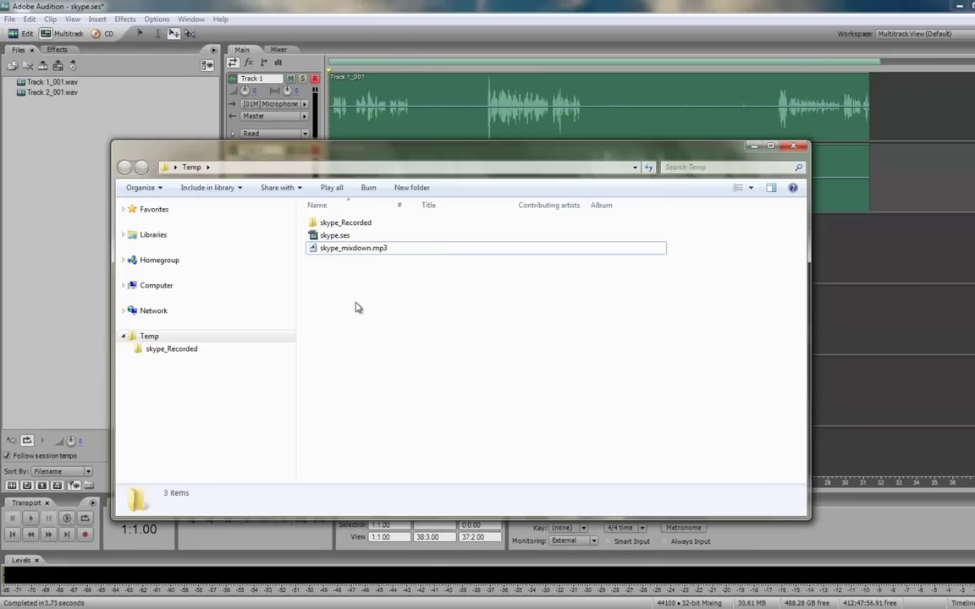
click(353, 250)
double_click(351, 250)
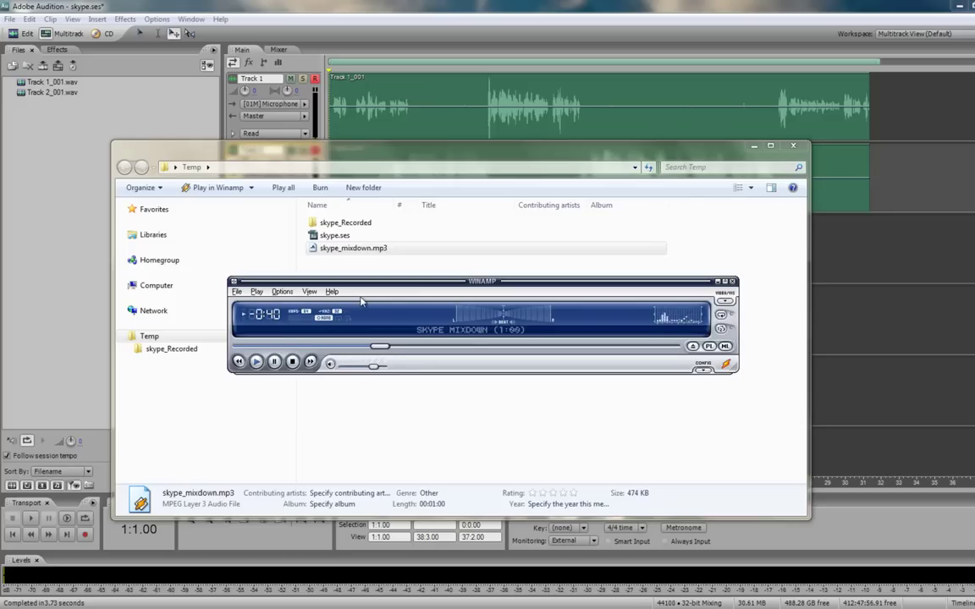
click(292, 363)
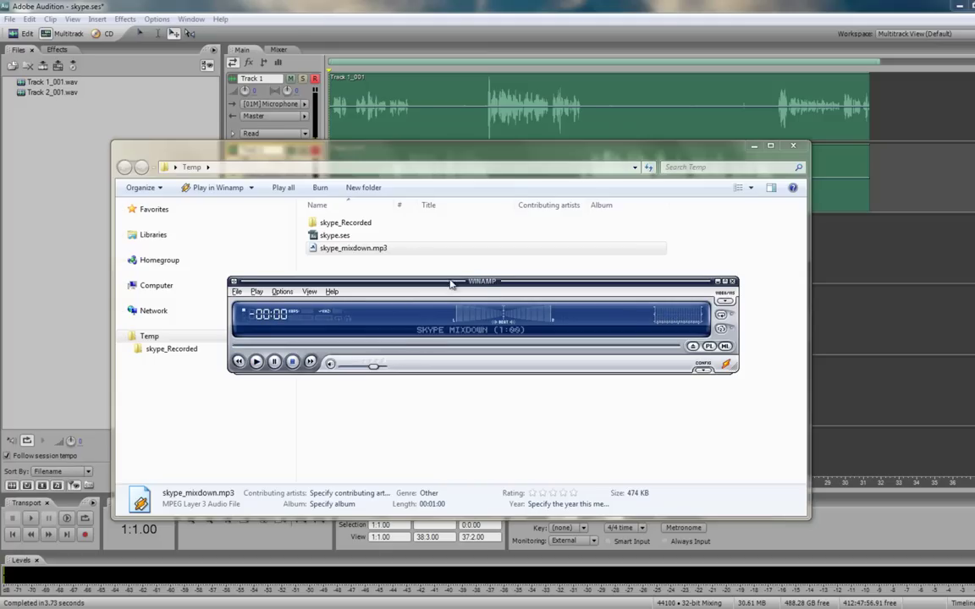
Close the Winamp player and return to the multitrack session in Adobe Audition
drag(480, 284, 437, 264)
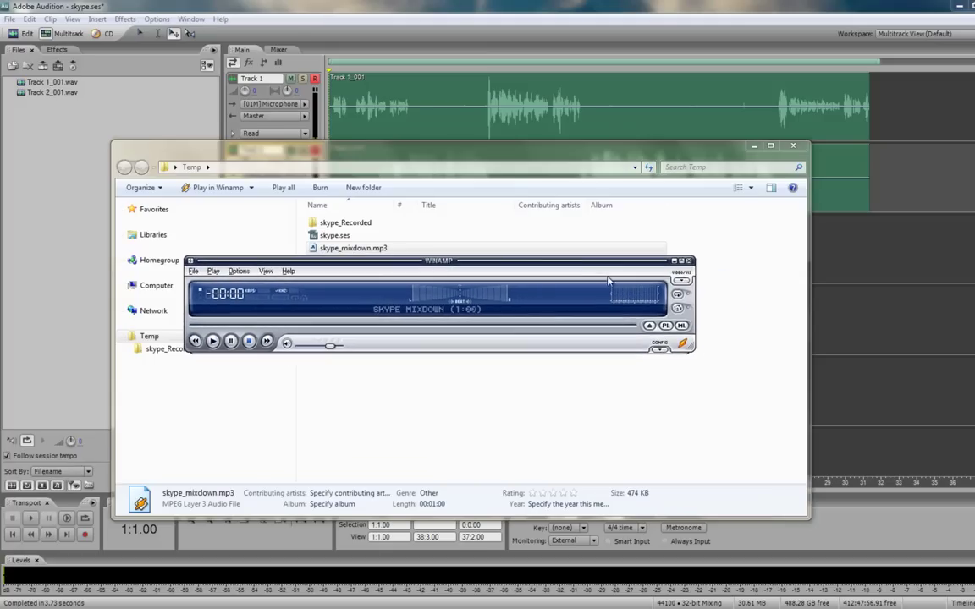
click(689, 261)
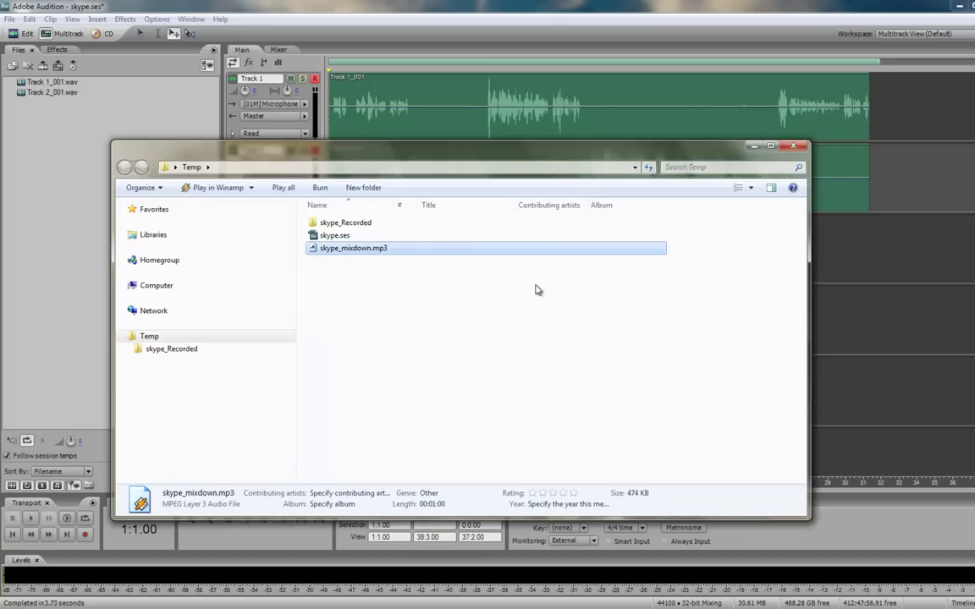
click(606, 16)
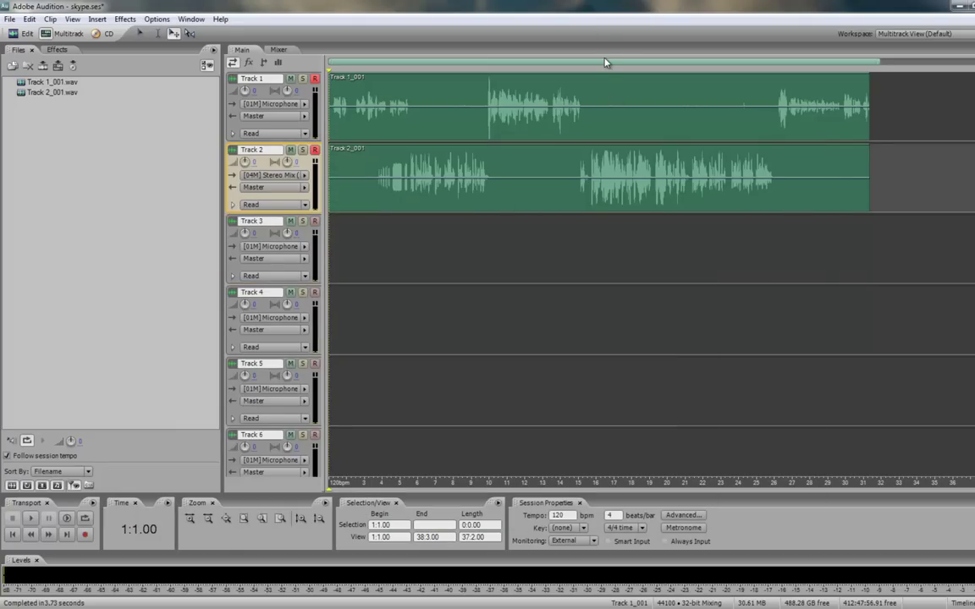